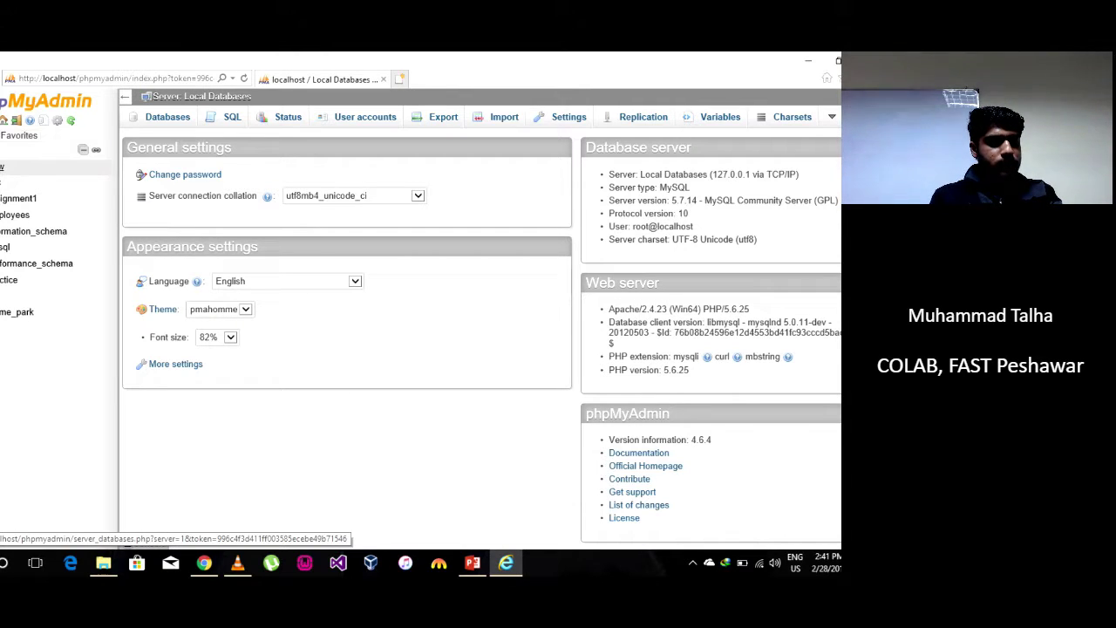
- Create a new database named XYZ on the local server
left_click(168, 116)
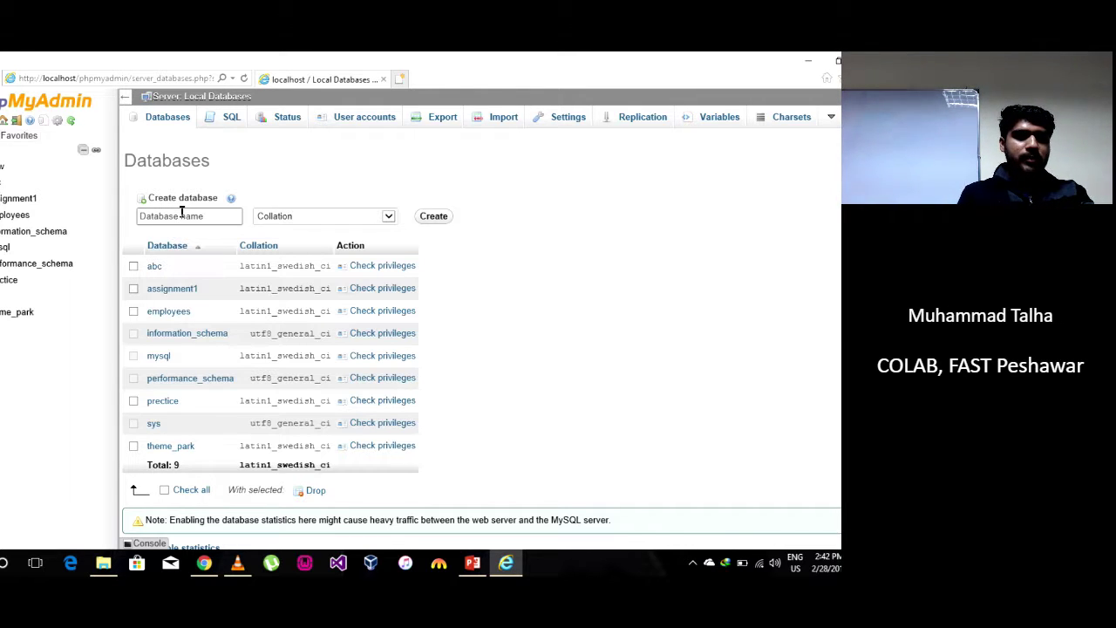
left_click(210, 216)
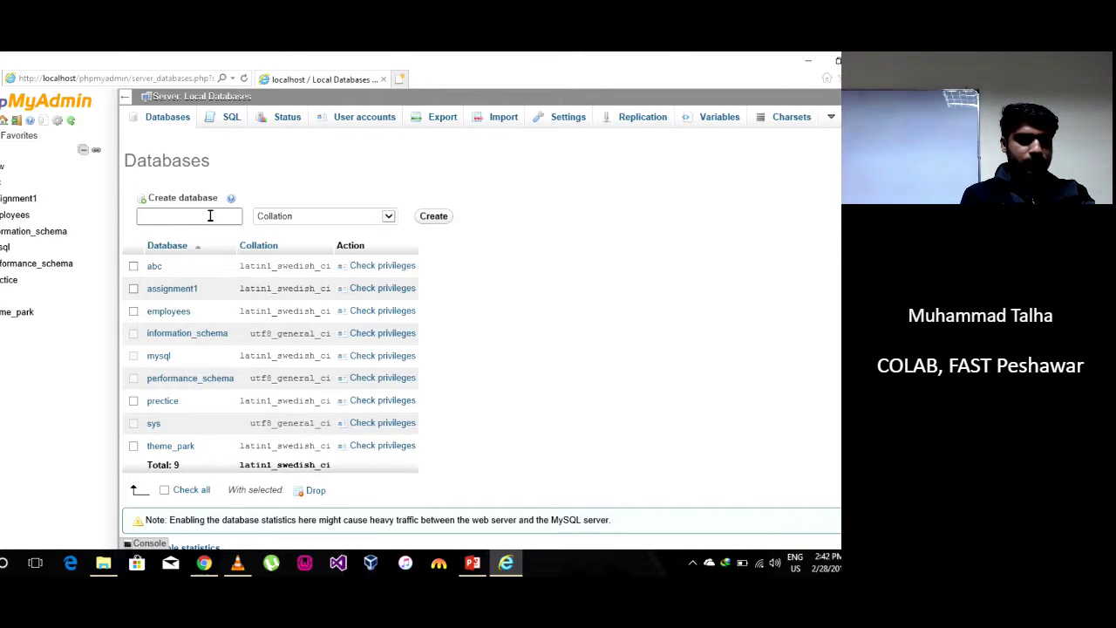
type("XYZ")
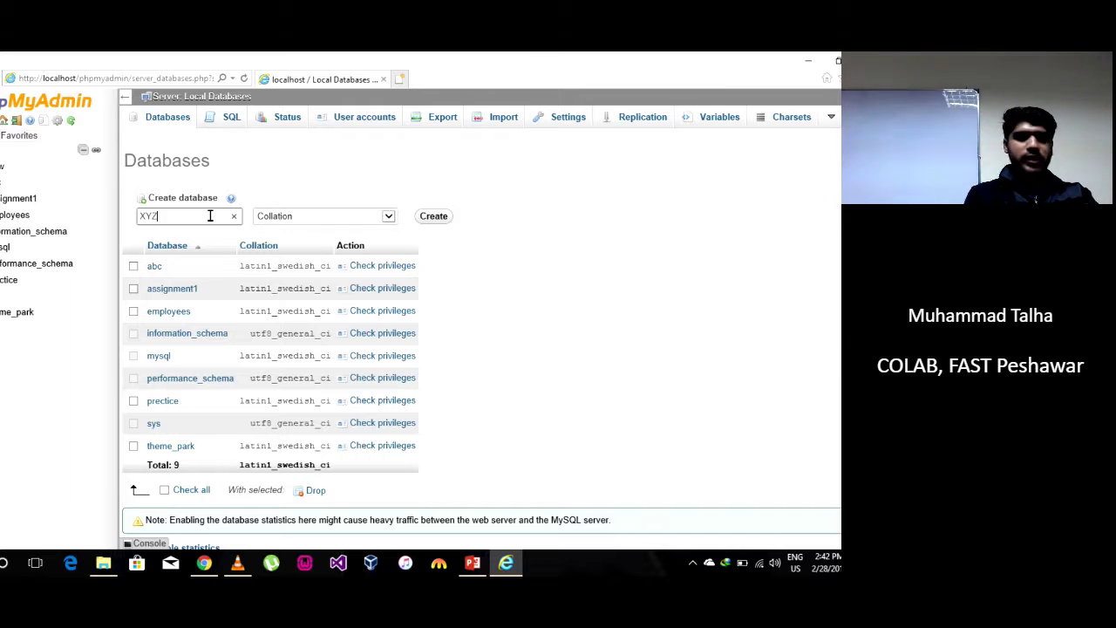
left_click(434, 218)
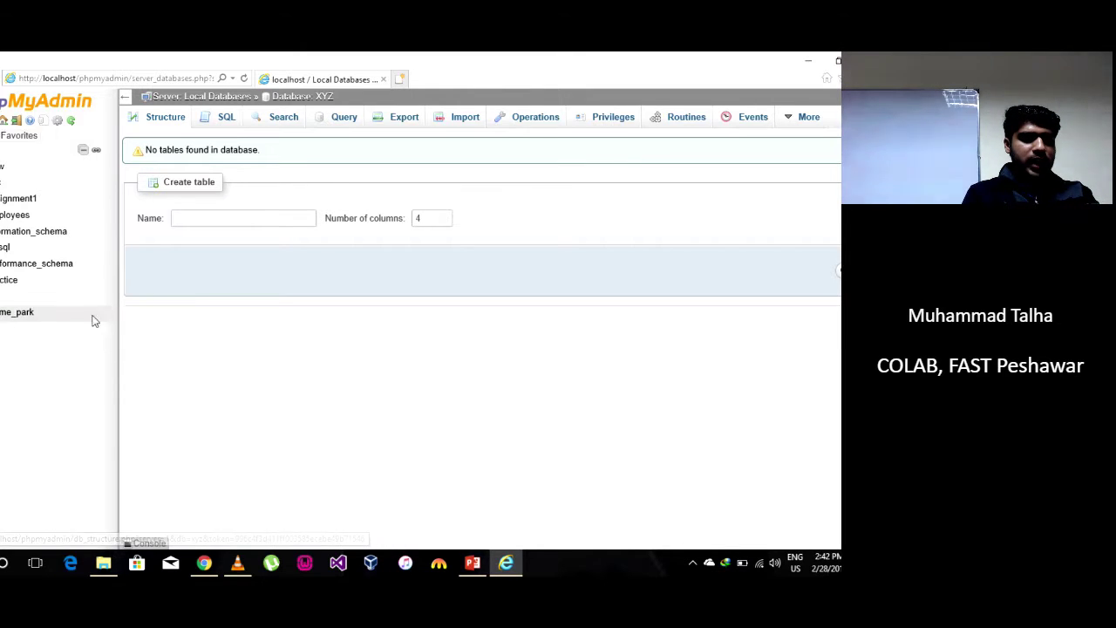
- Start a new table named STUDENT with 4 columns in the XYZ database
left_click(234, 216)
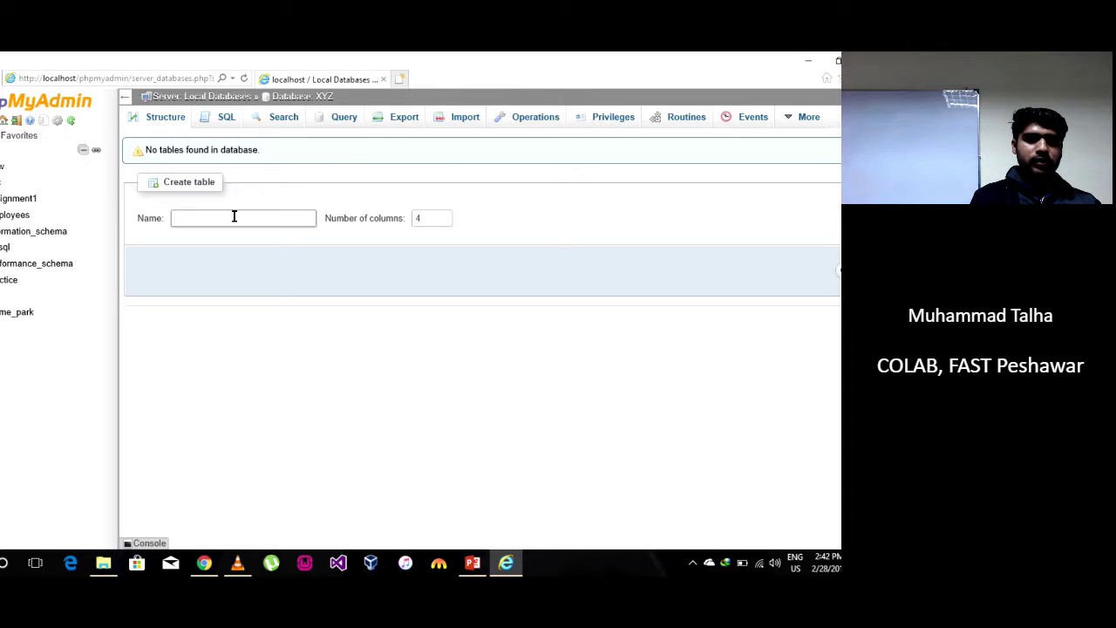
left_click(444, 219)
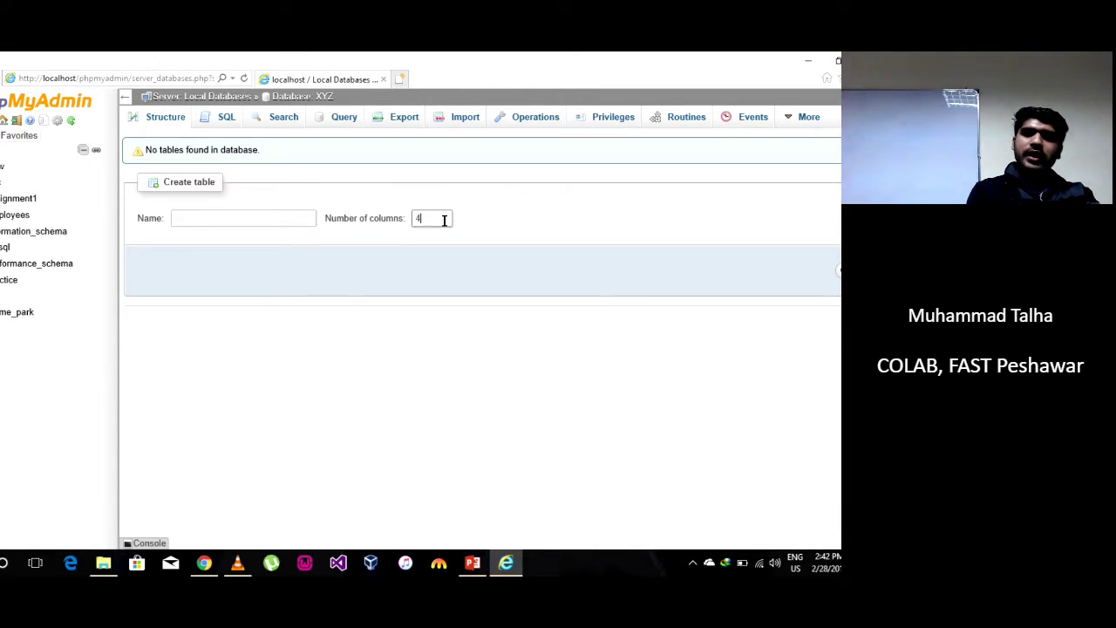
left_click(280, 218)
type("STUDENT")
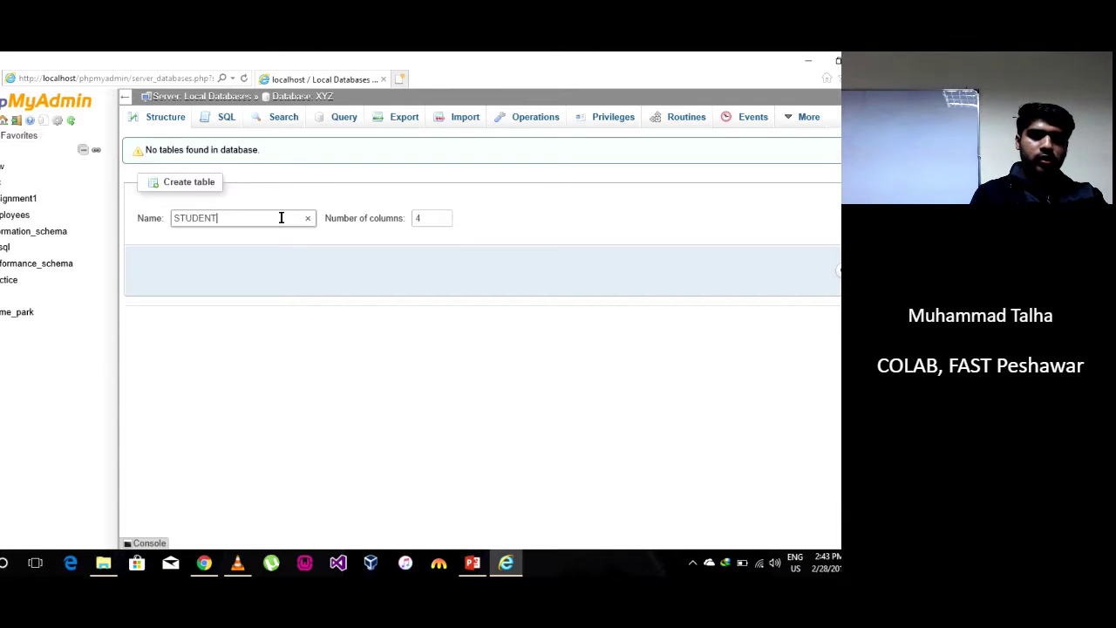
key("Return")
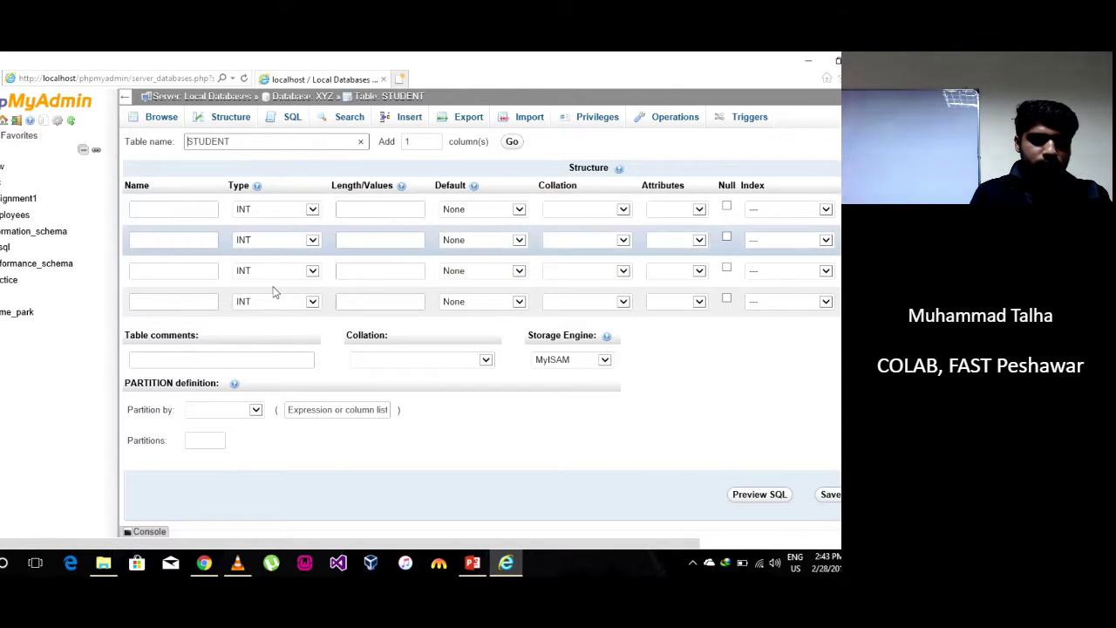
left_click(359, 205)
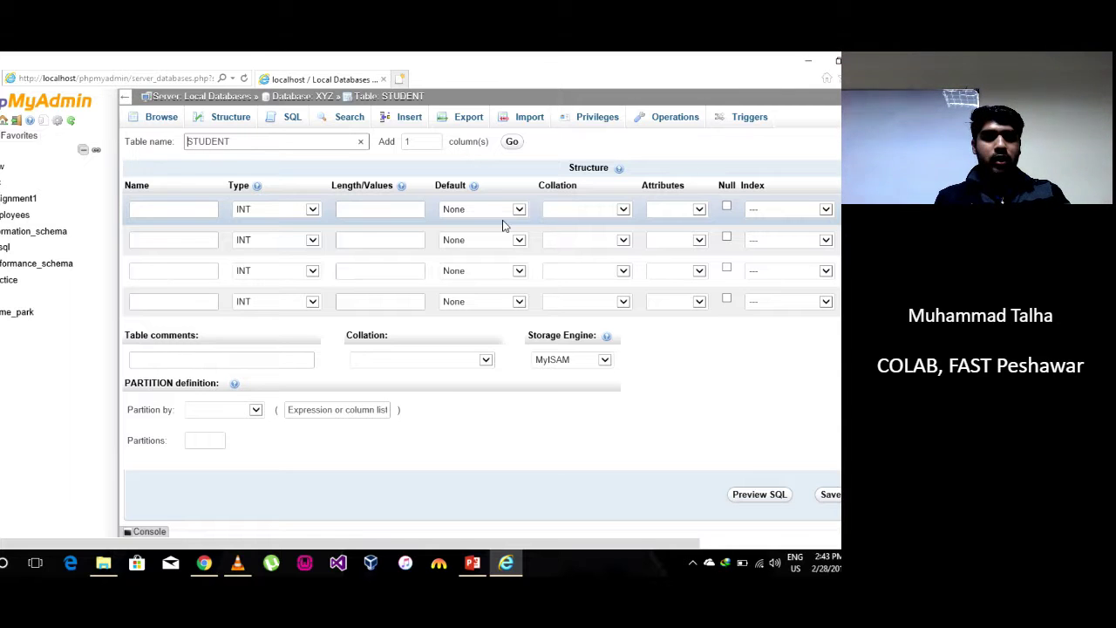
left_click(312, 210)
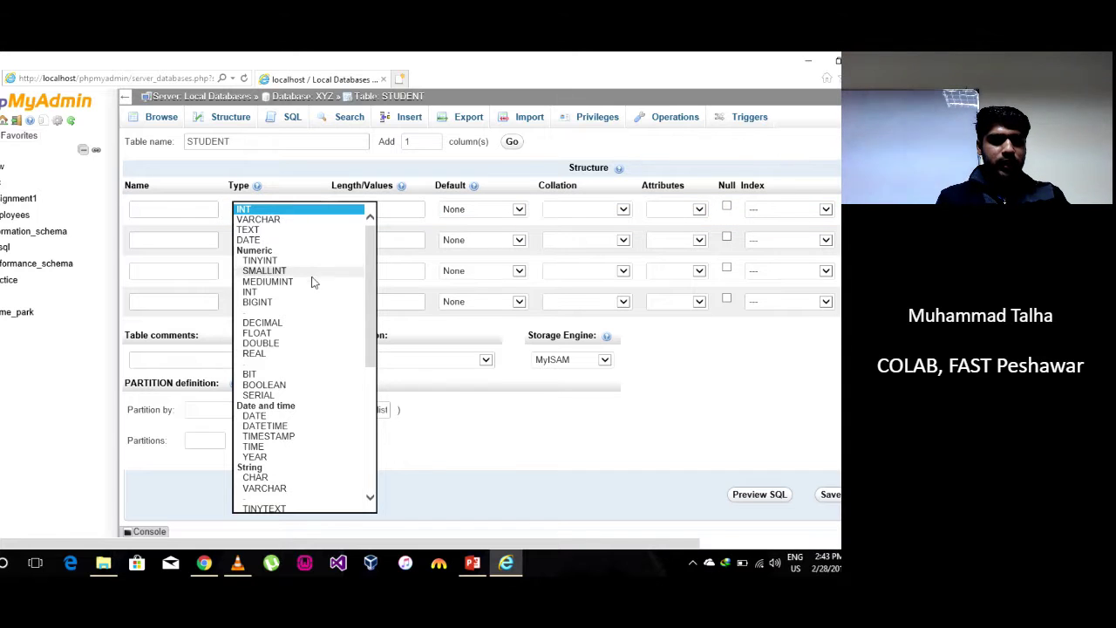
mouse_move(316, 400)
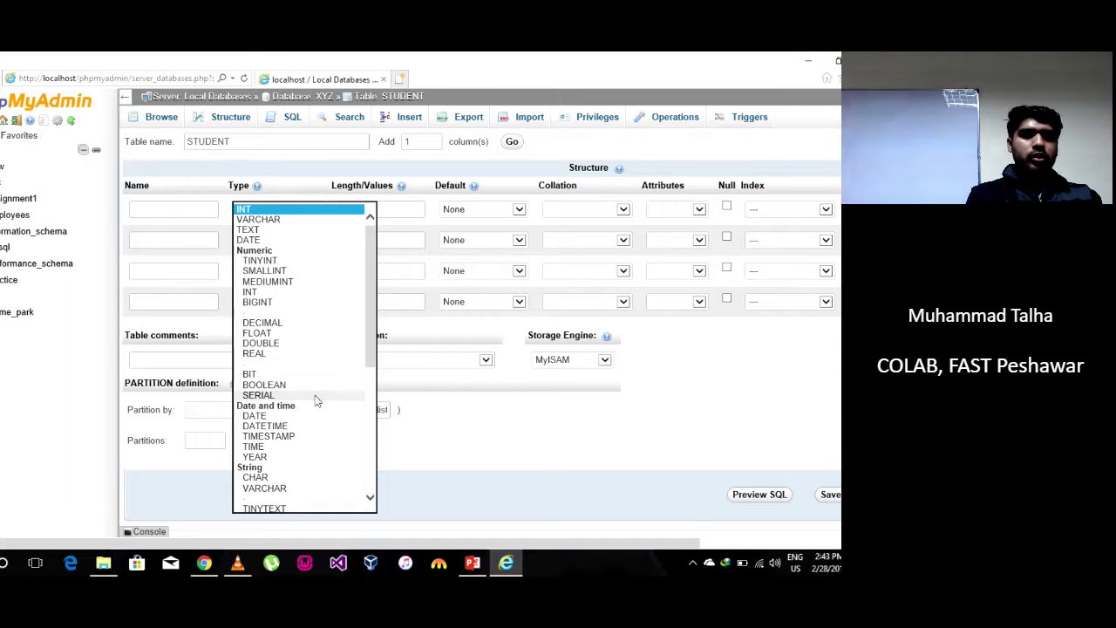
- Define the first column of the STUDENT table as roll_no with type VARCHAR and length 10
left_click(162, 210)
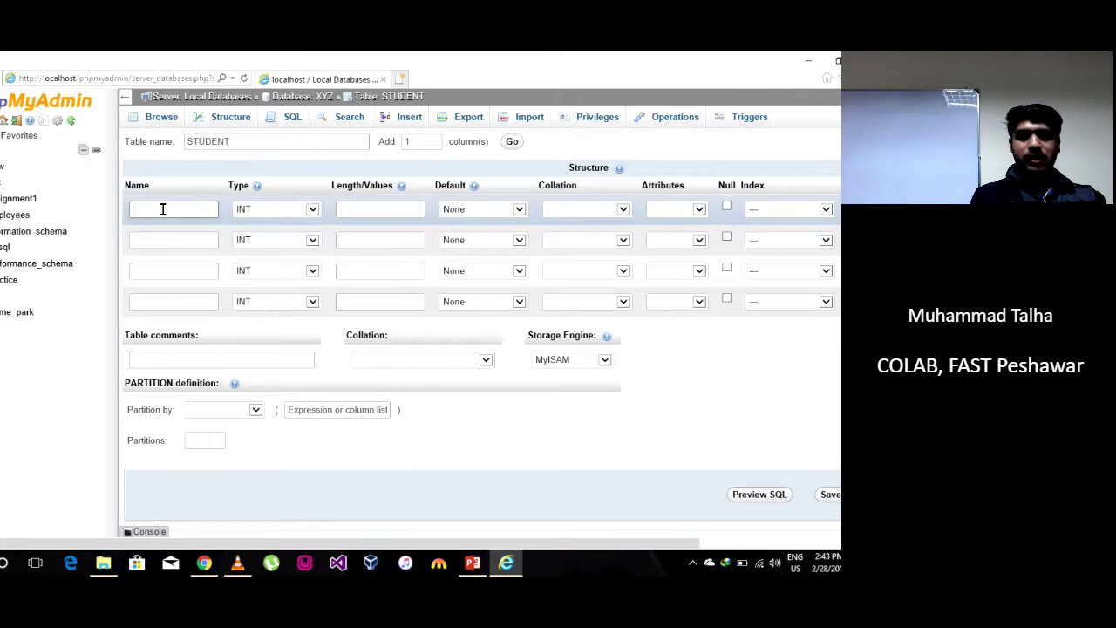
type("ROLL")
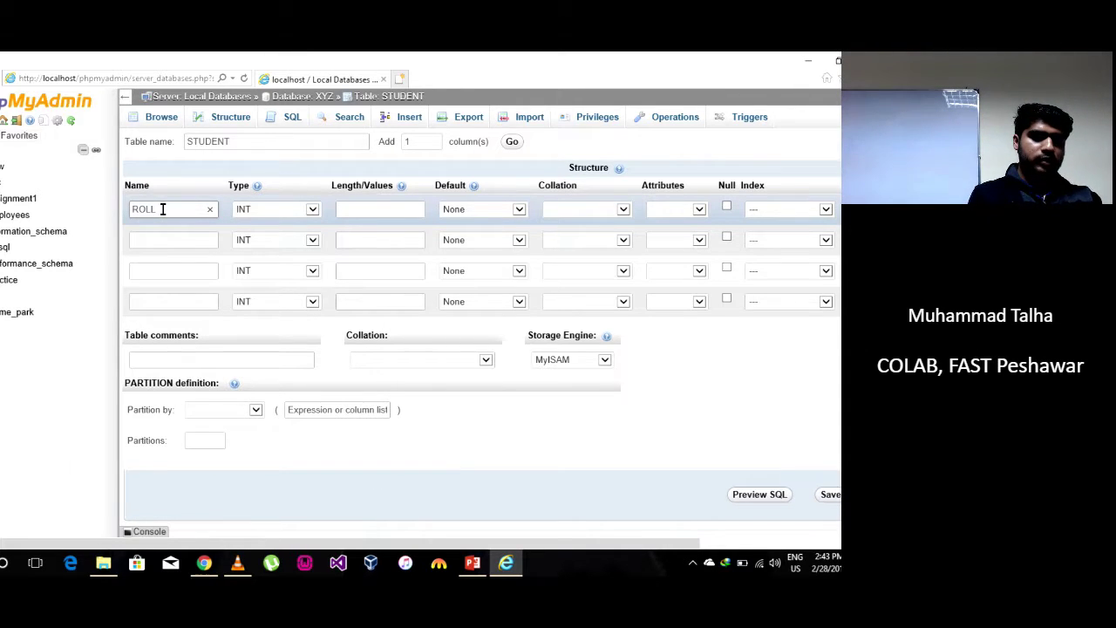
key("BackSpace")
key("BackSpace")
key("BackSpace")
key("BackSpace")
type("r")
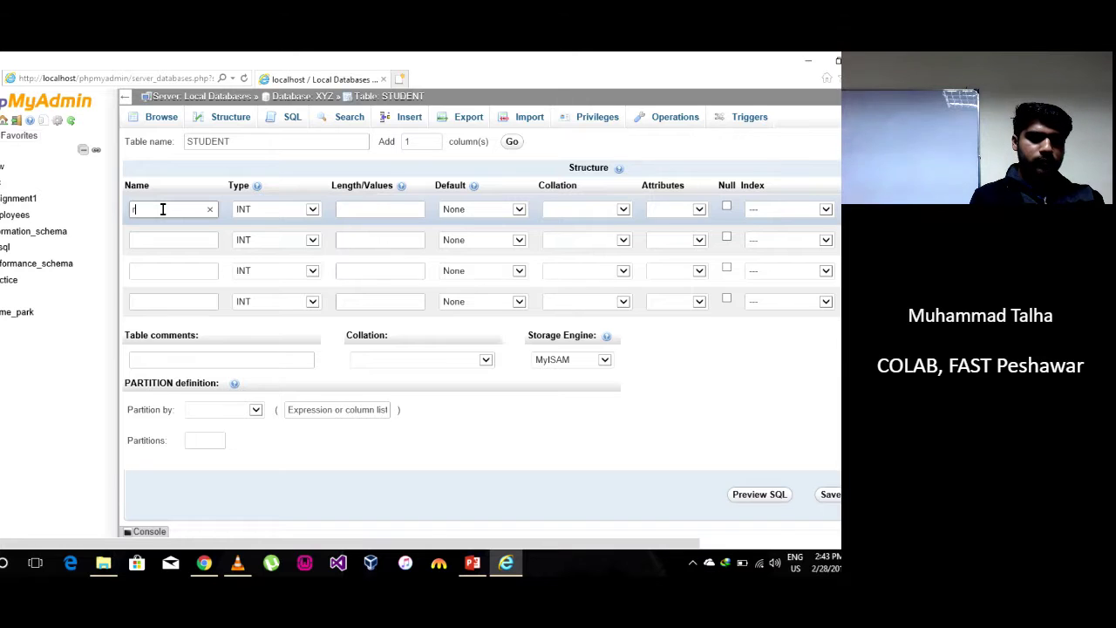
type("oll_no")
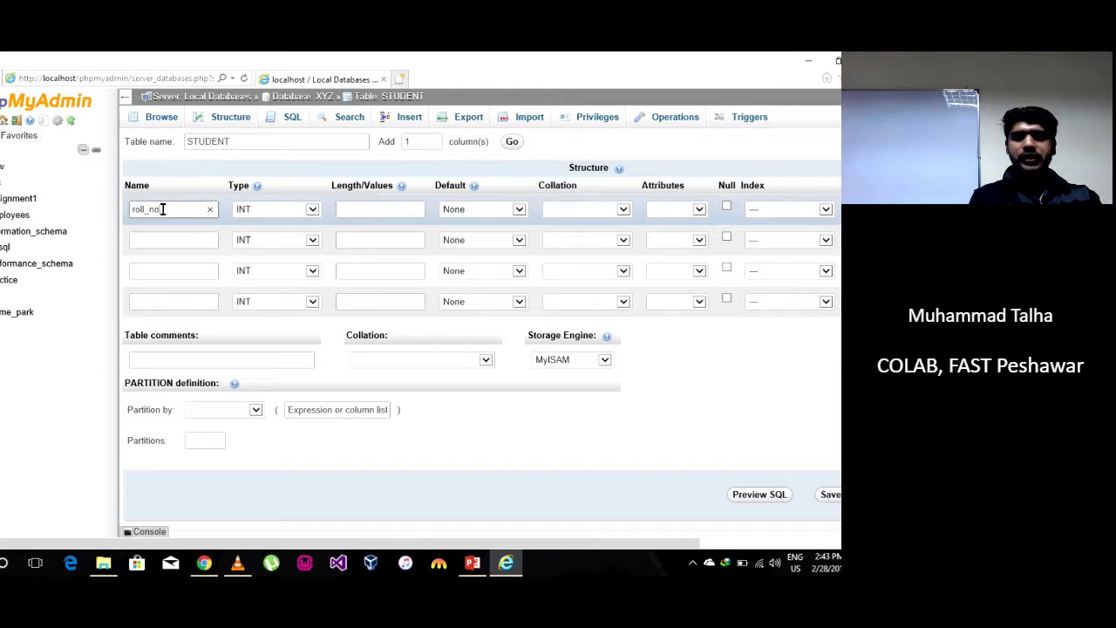
left_click(319, 214)
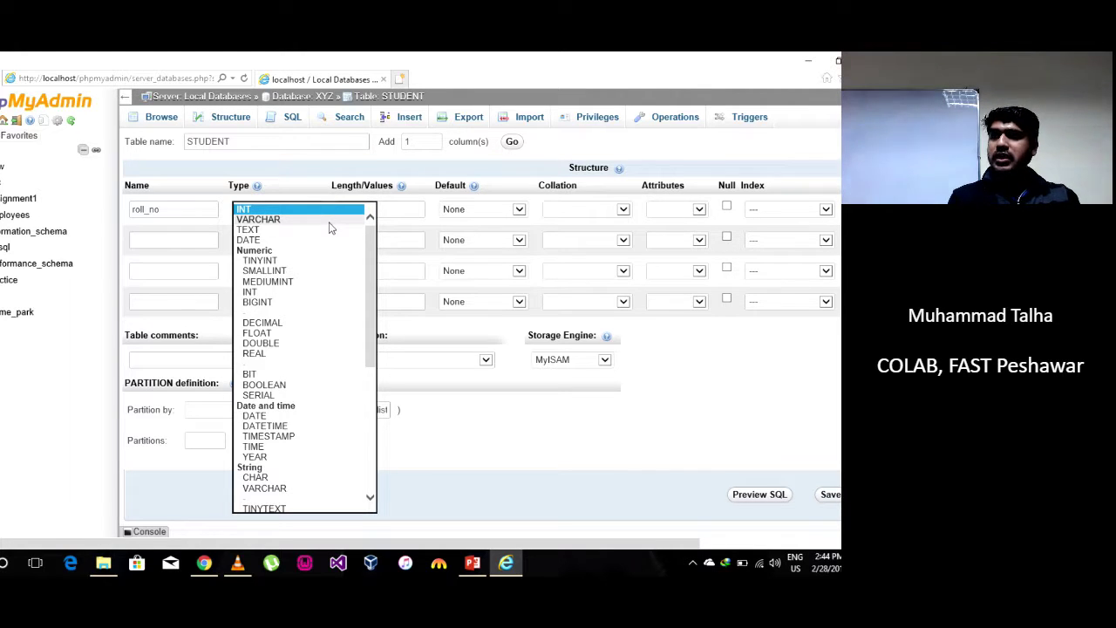
left_click(276, 220)
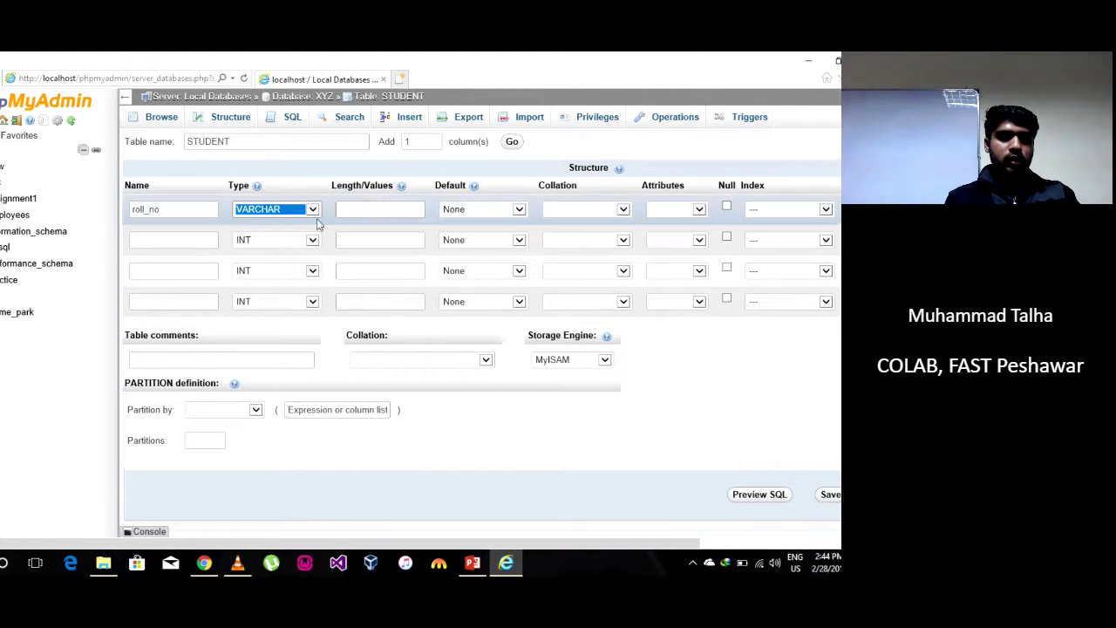
left_click(392, 209)
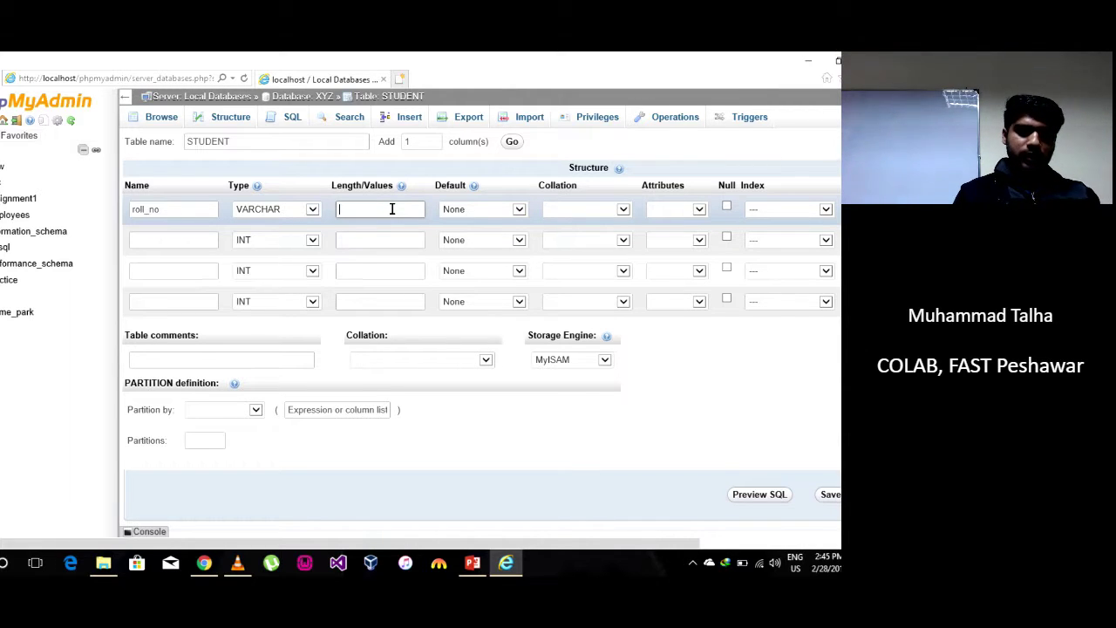
type("10")
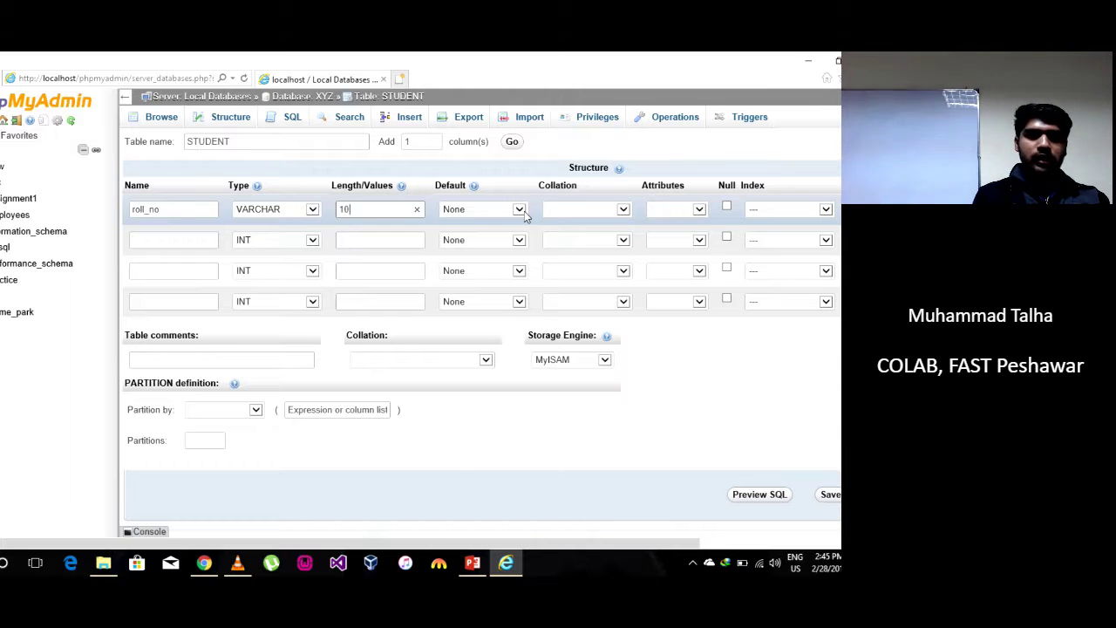
- Define the second column as name with type VARCHAR and length 20
left_click(188, 238)
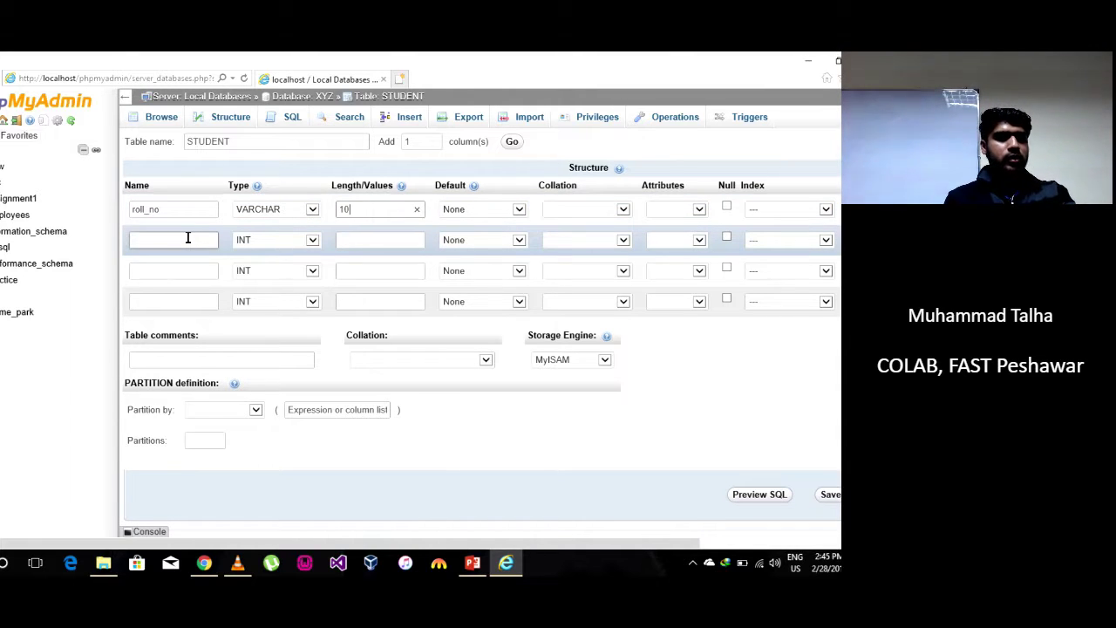
type("name")
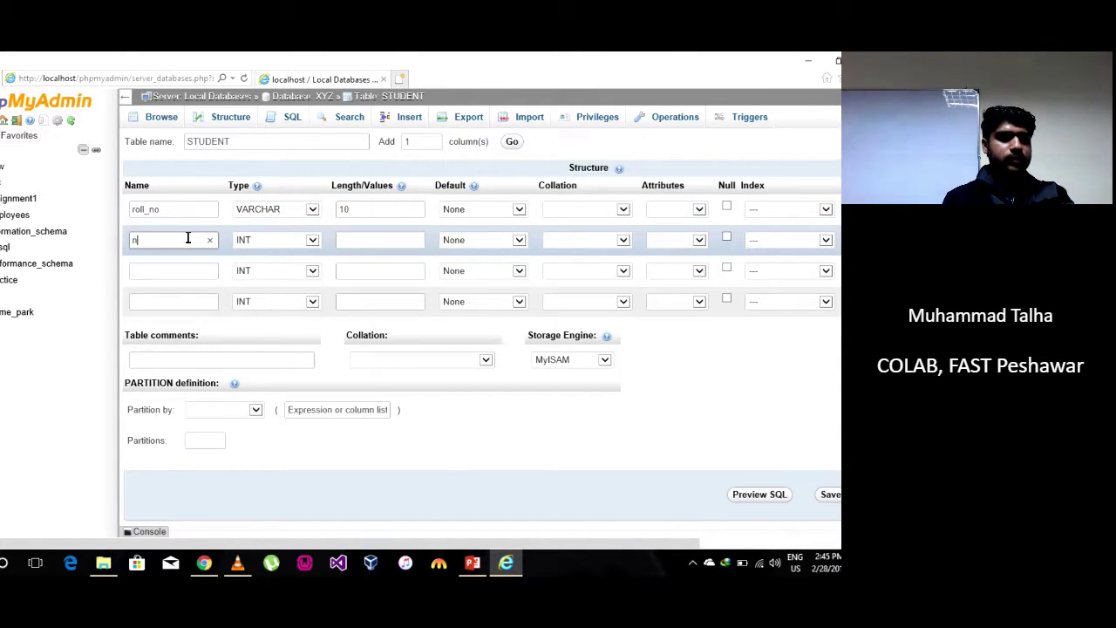
left_click(314, 245)
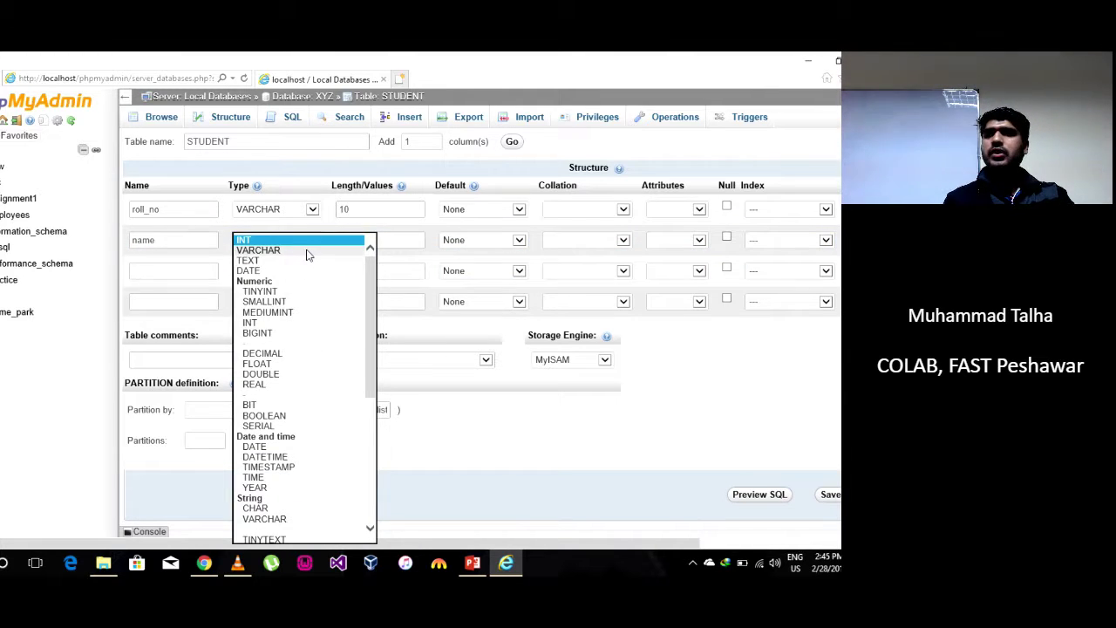
left_click(310, 251)
left_click(376, 237)
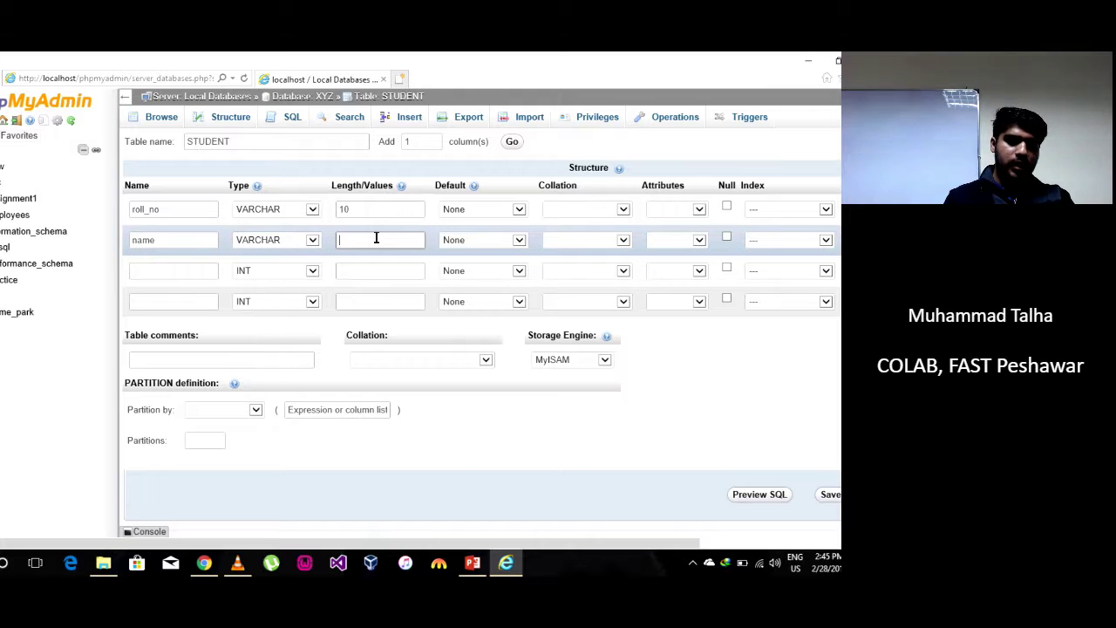
type("20")
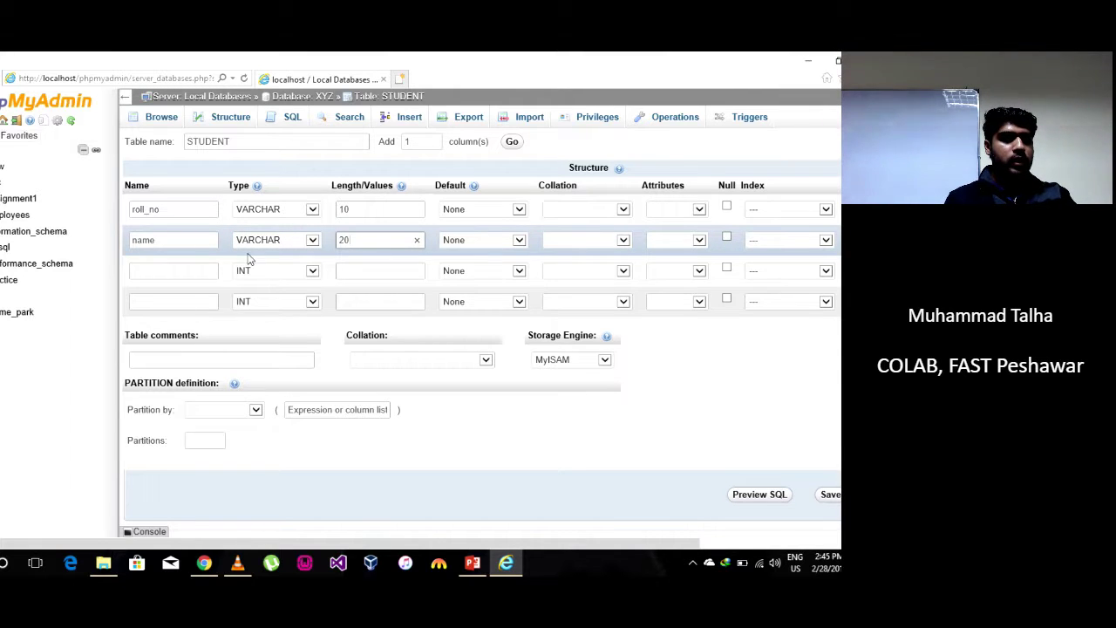
- Define the third column as phone with type INT and length 15
left_click(184, 267)
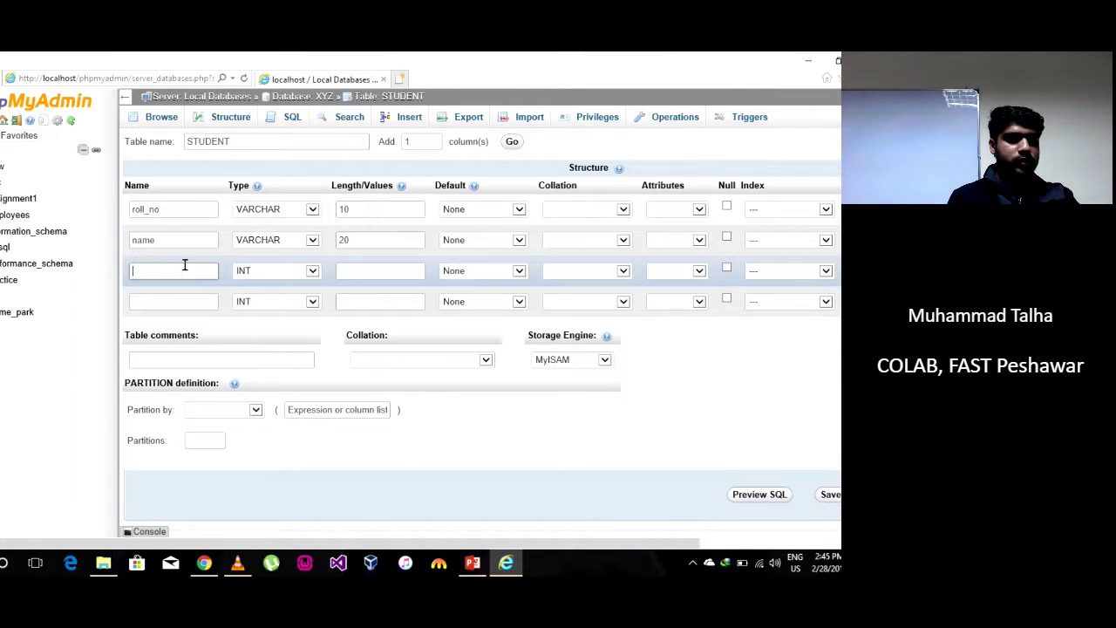
type("phone")
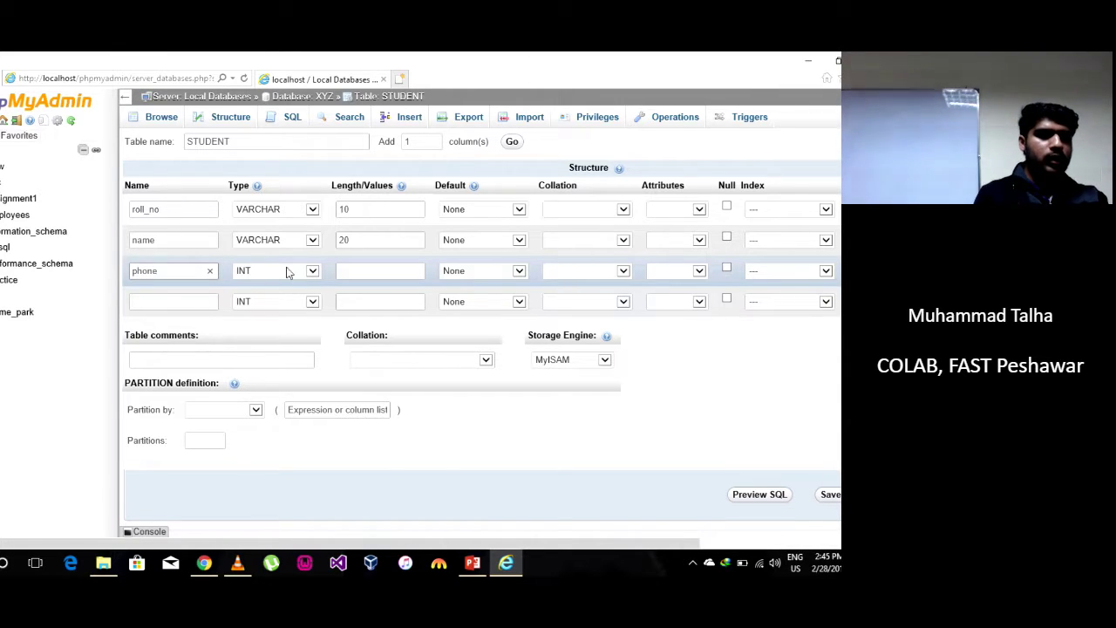
left_click(312, 271)
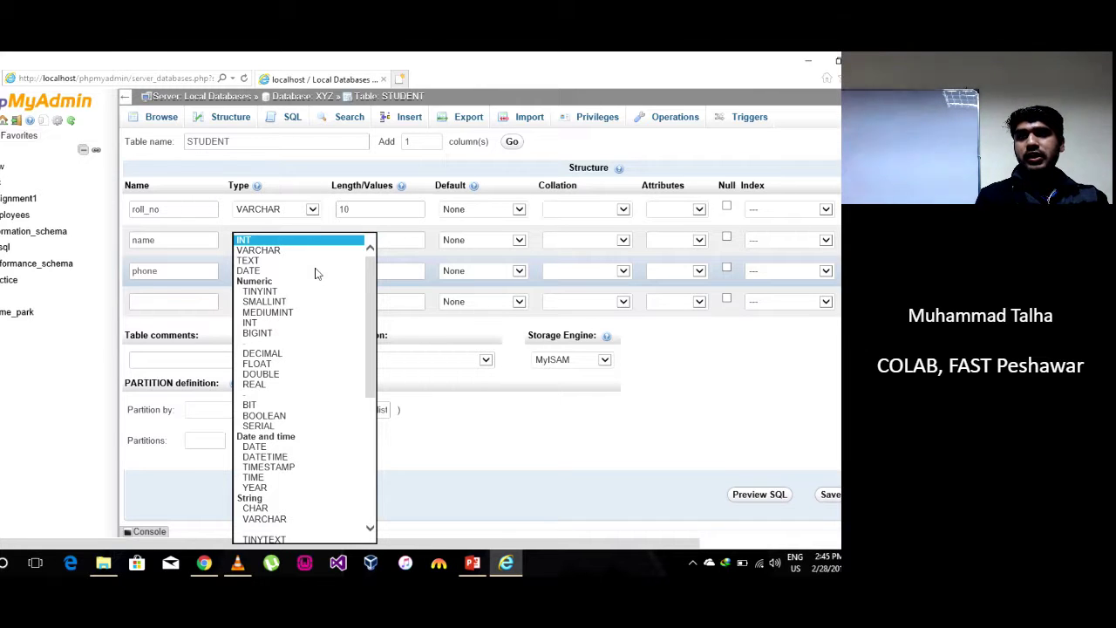
left_click(283, 322)
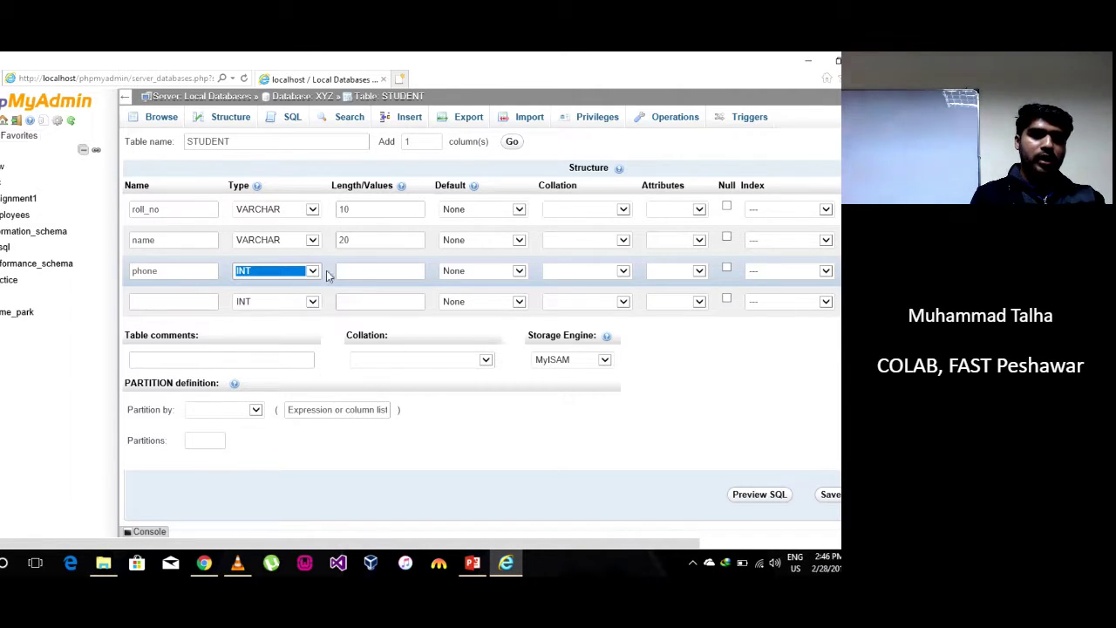
left_click(389, 273)
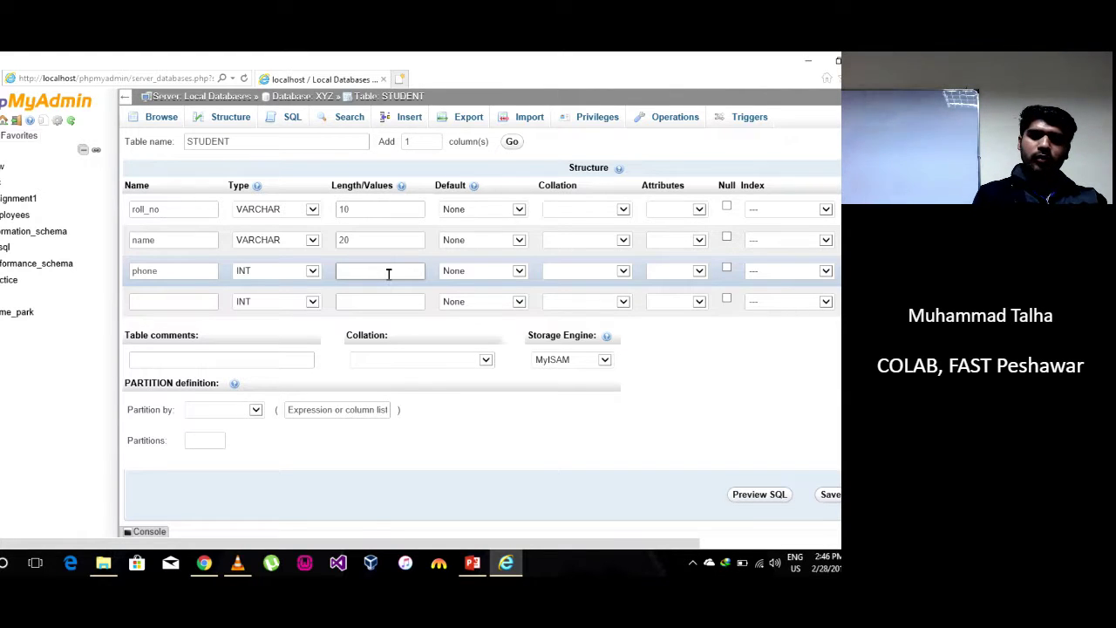
type("15")
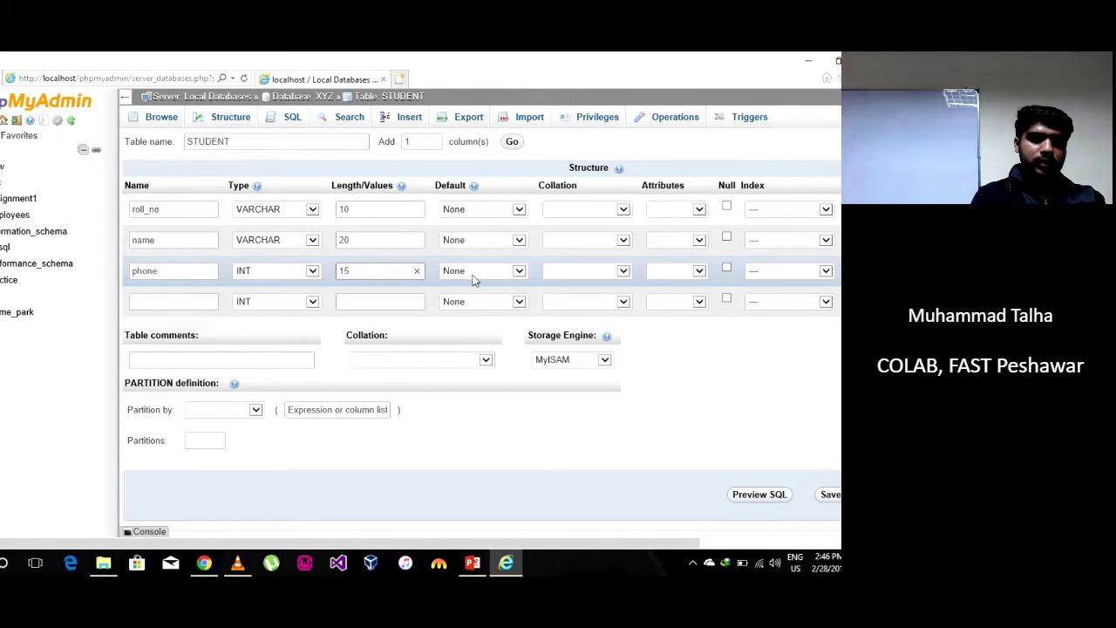
- Define the fourth column as addr with type TEXT and length 35
left_click(170, 299)
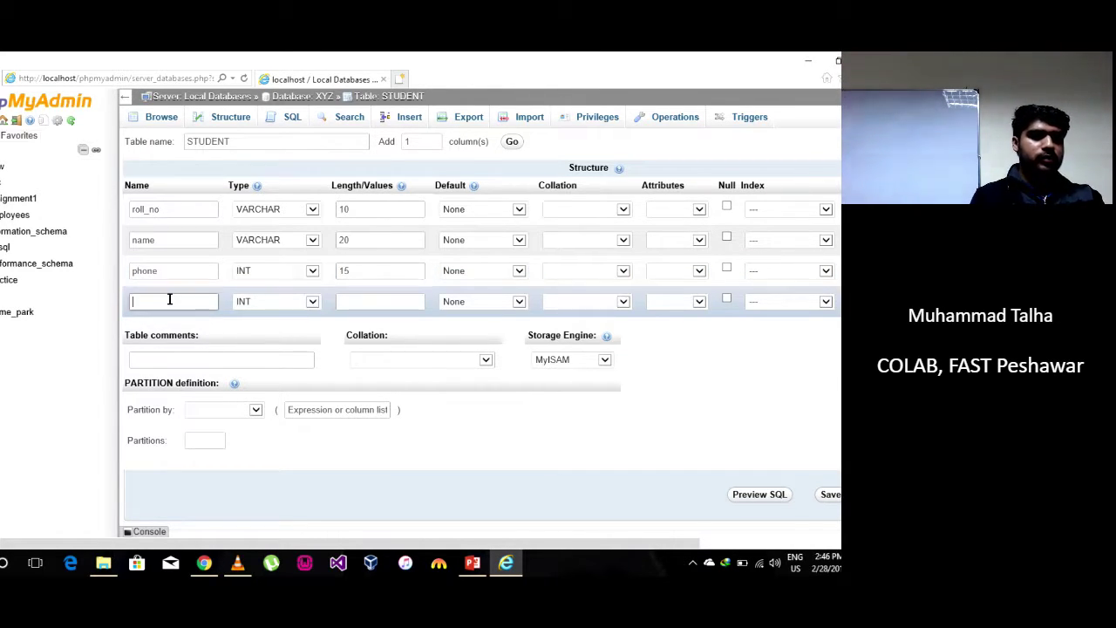
type("addr")
key("BackSpace")
key("BackSpace")
type("d")
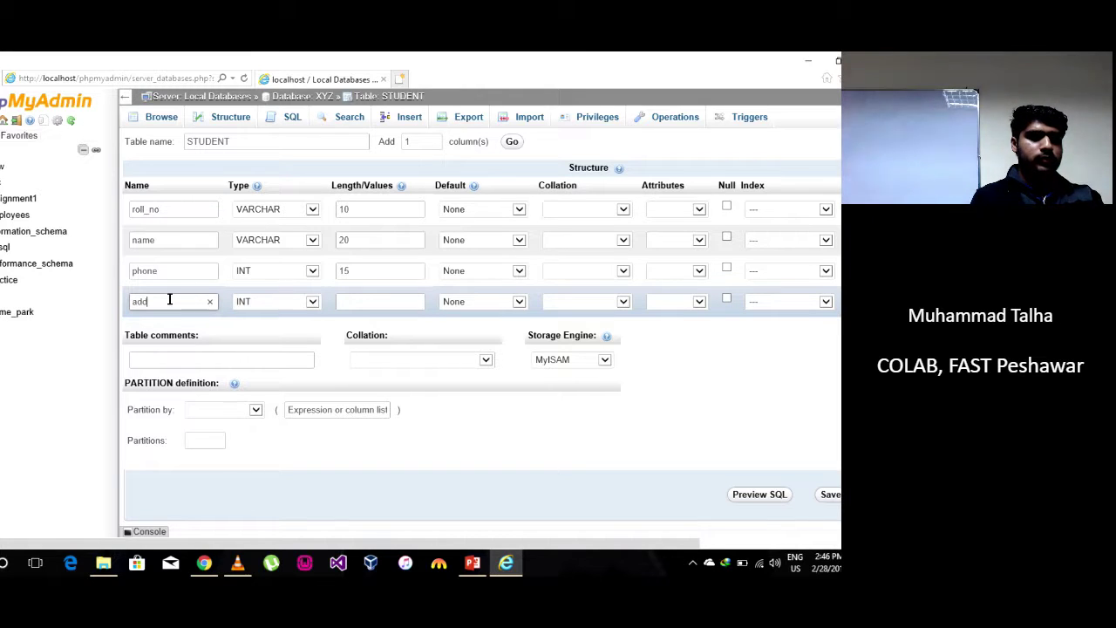
type("r")
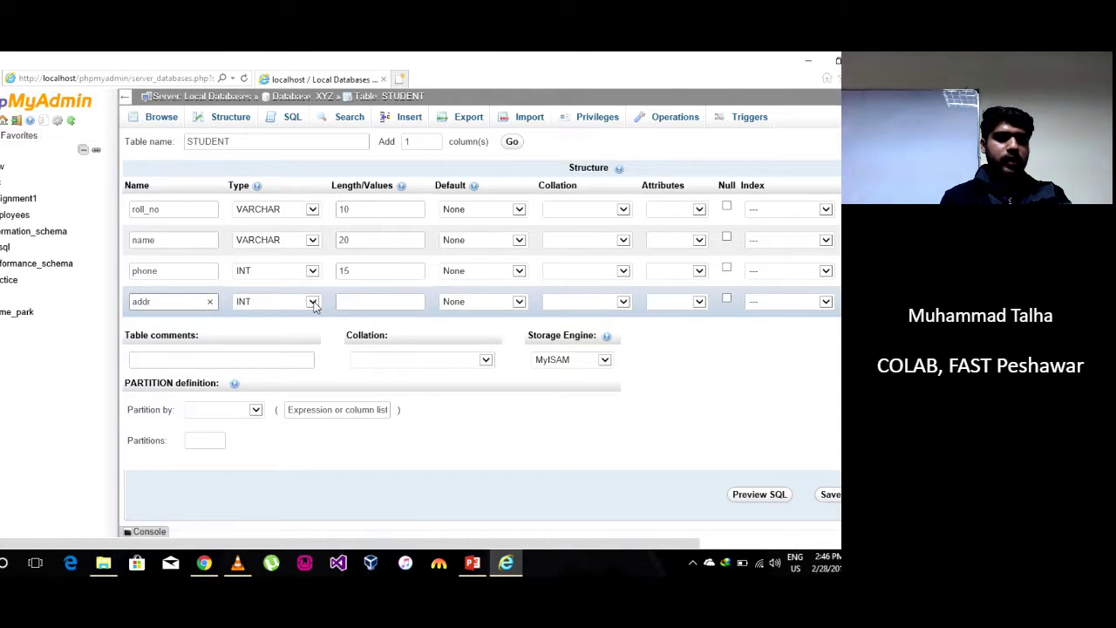
left_click(312, 302)
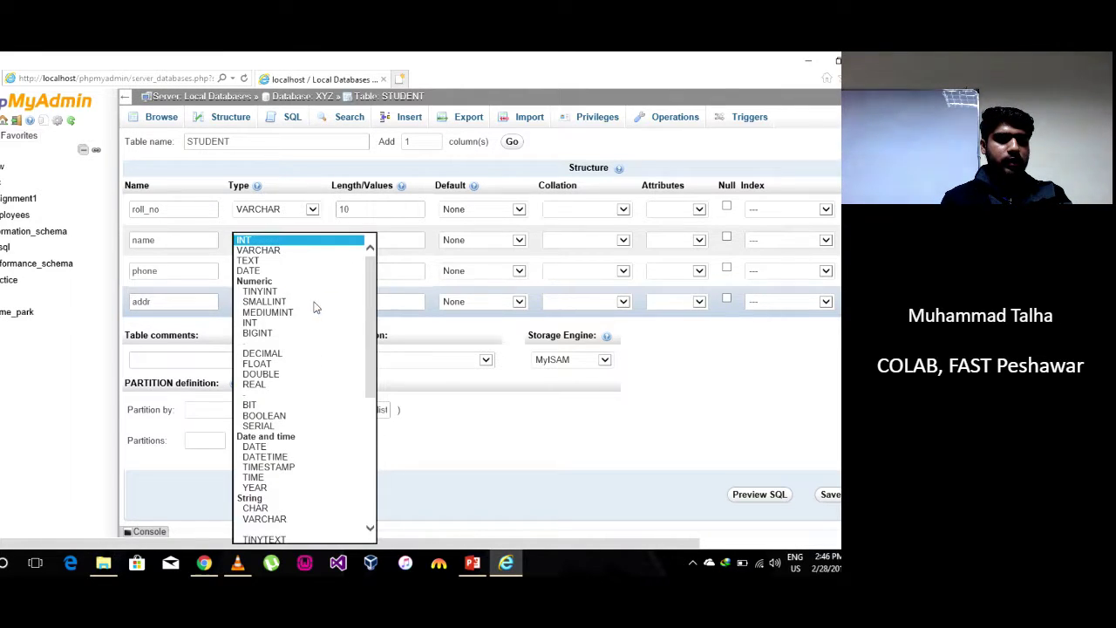
left_click(295, 260)
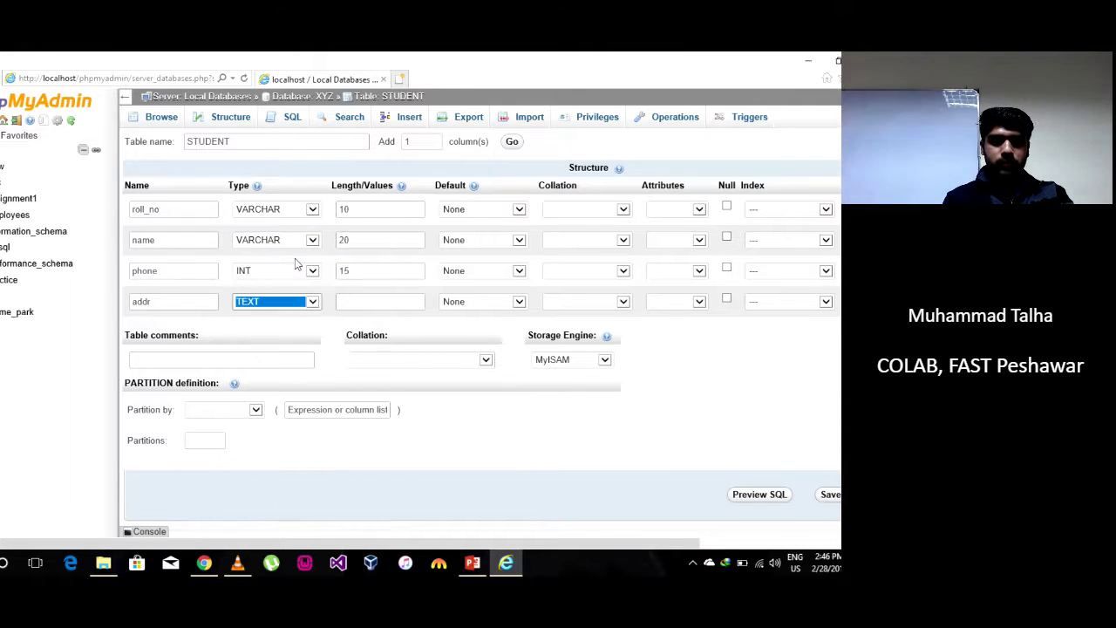
left_click(358, 299)
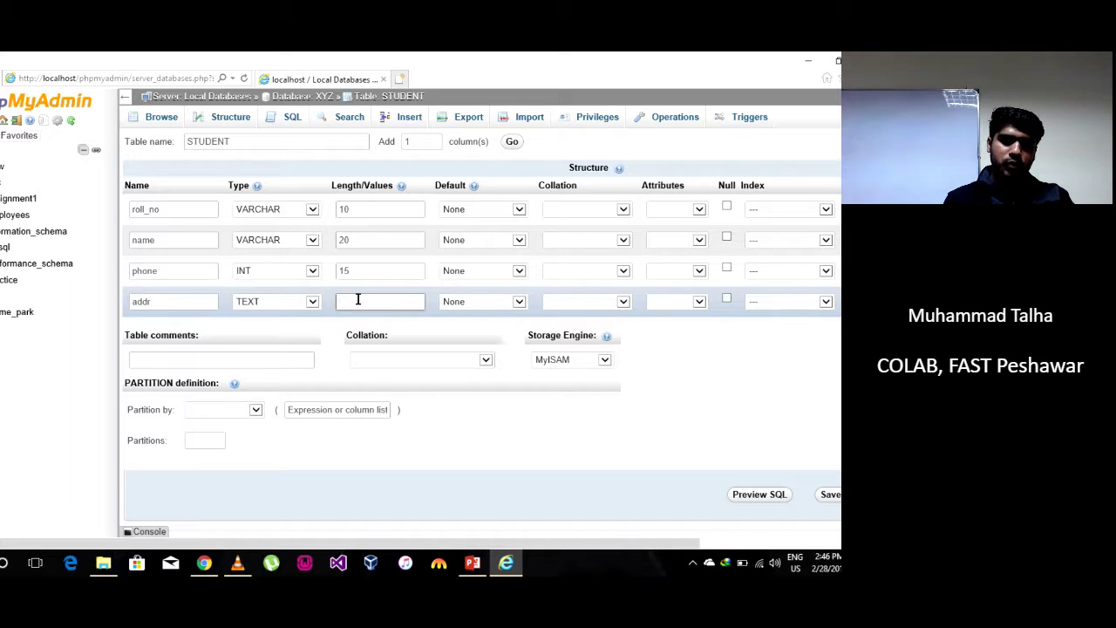
type("35")
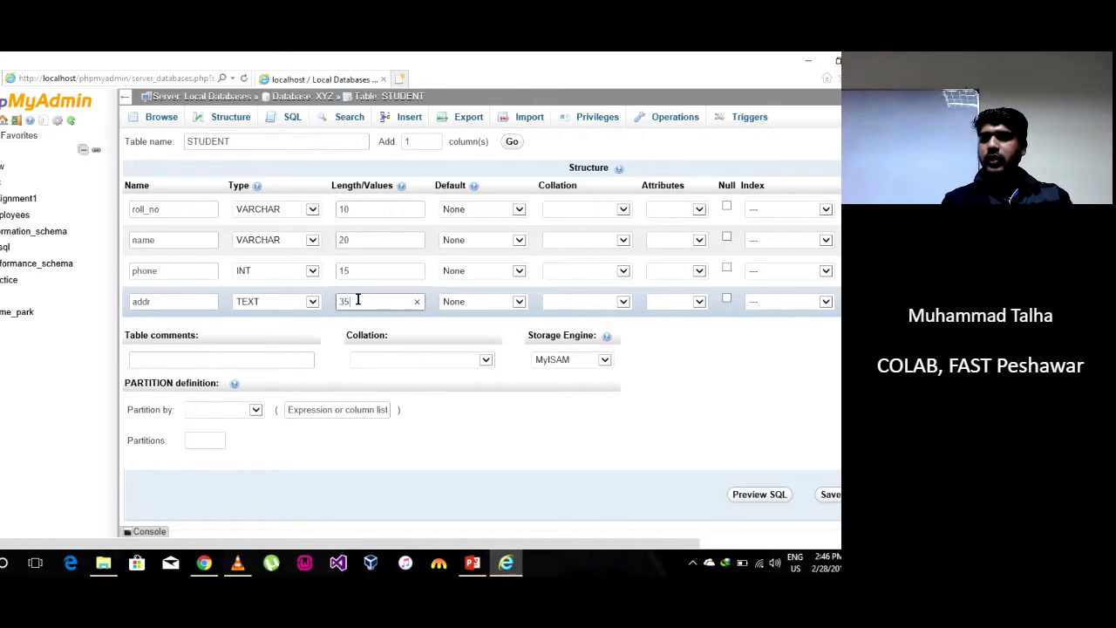